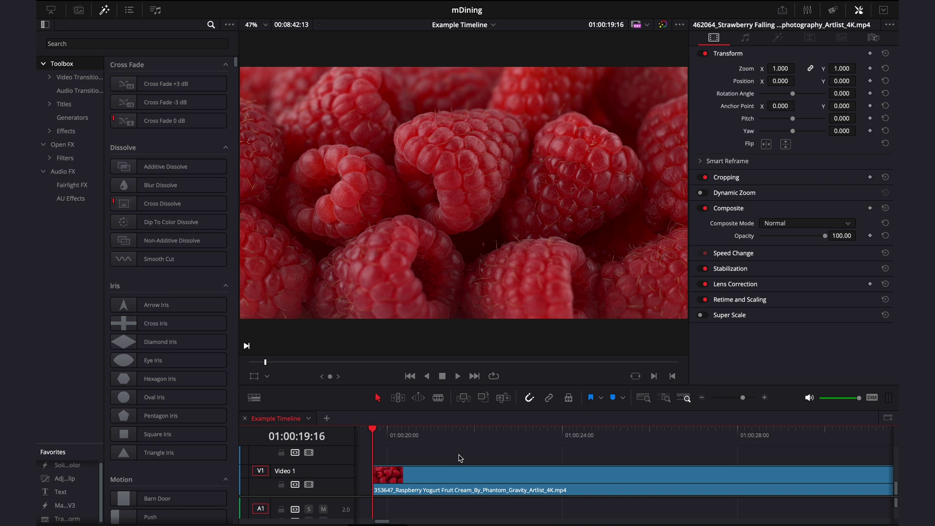
# Step: Search the effects library for "mDining" and look through the matching titles, effects and video transitions
pyautogui.click(78, 44)
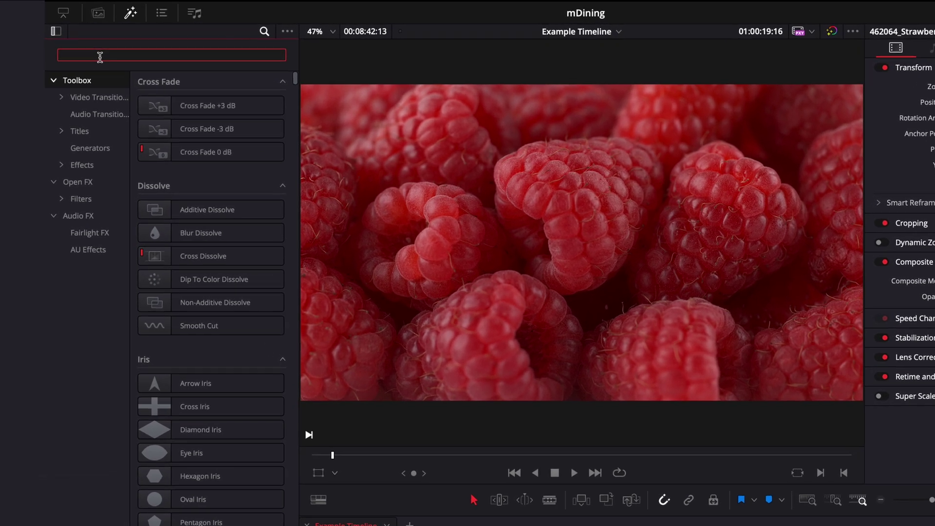
pyautogui.write('mDining')
pyautogui.click(78, 131)
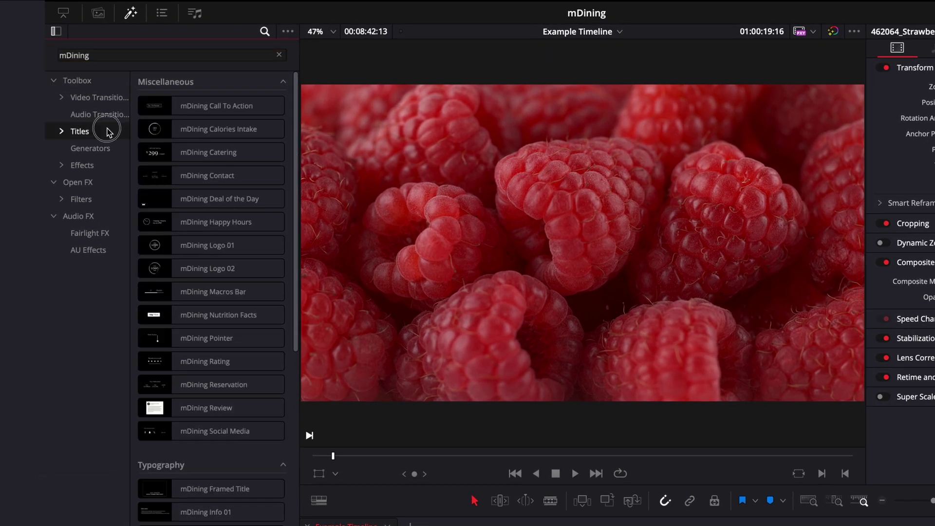
pyautogui.moveTo(295, 125); pyautogui.dragTo(290, 477)
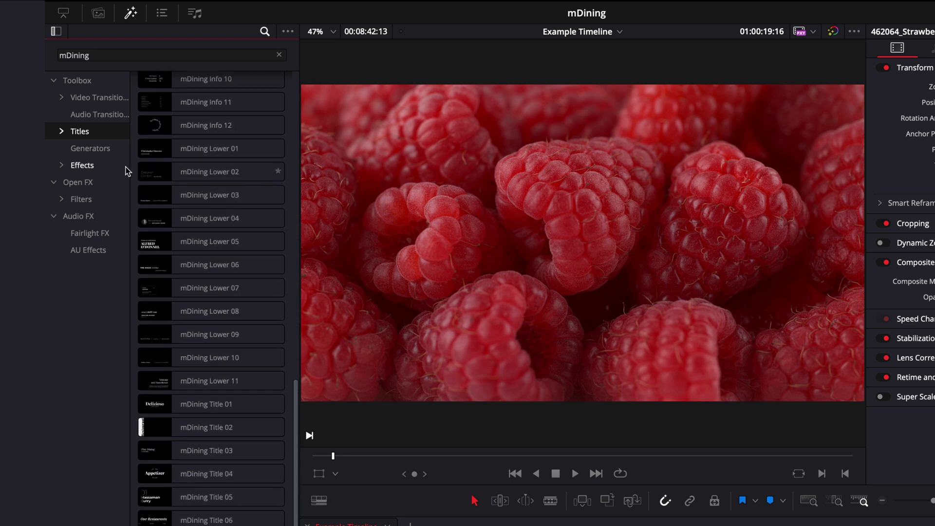
pyautogui.click(97, 165)
pyautogui.moveTo(298, 146); pyautogui.dragTo(295, 120)
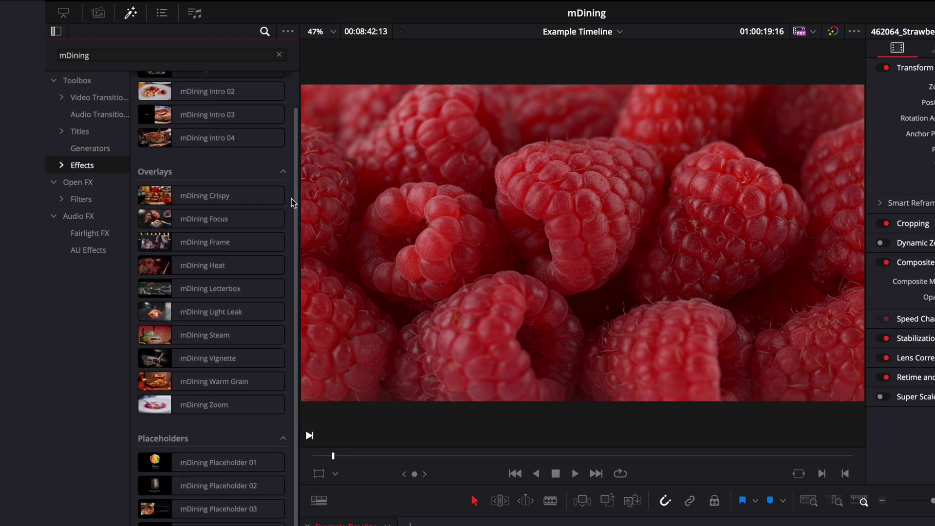
pyautogui.click(99, 98)
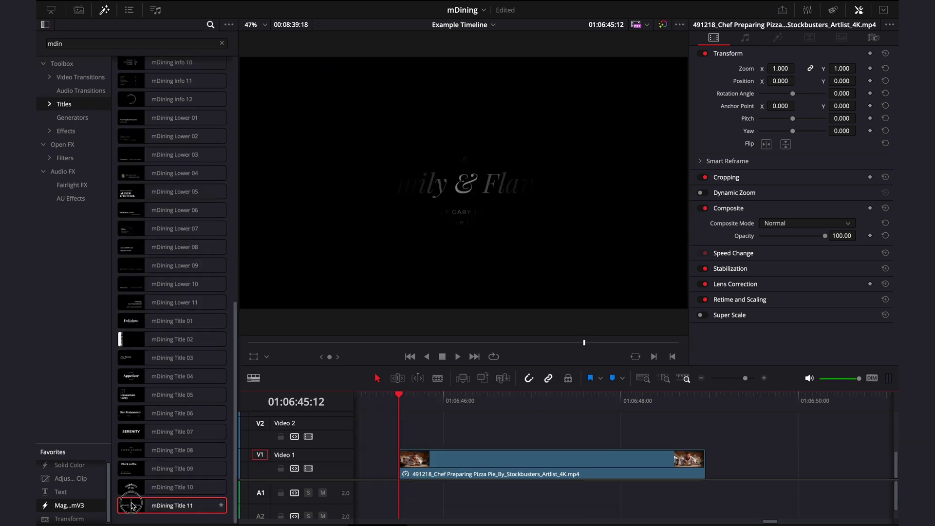
# Step: Place mDining Title 11 on Video 2 above the pizza chef clip and trim its end to match the clip
pyautogui.moveTo(130, 505); pyautogui.dragTo(400, 441)
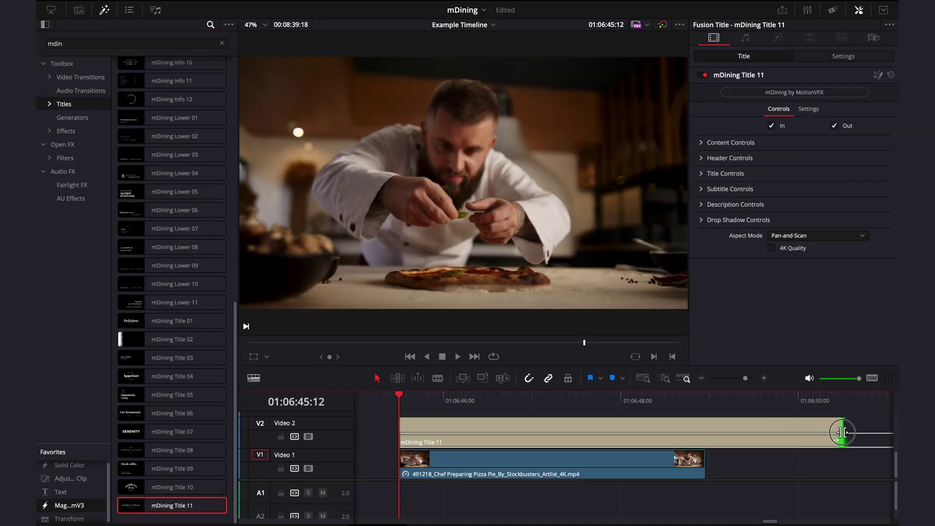
pyautogui.moveTo(841, 432); pyautogui.dragTo(701, 430)
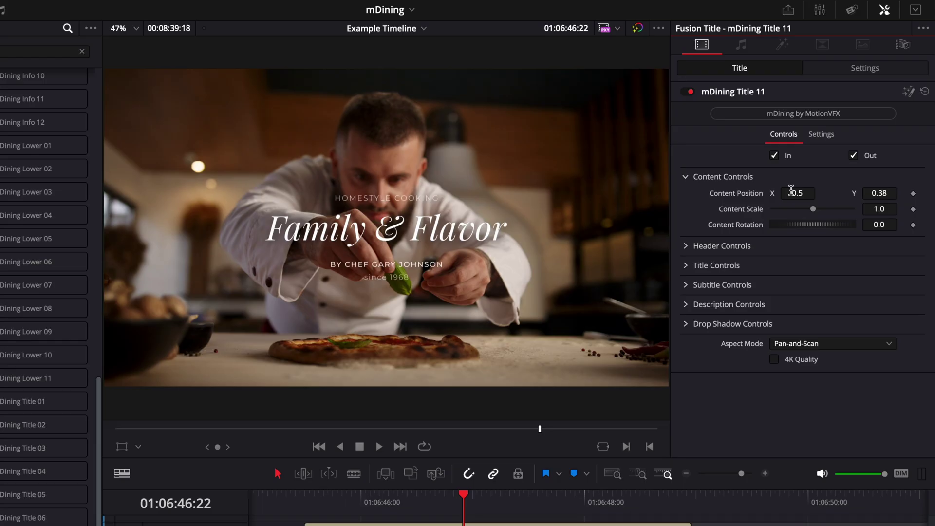
# Step: Try a Content Position Y of 0.424 and a slightly larger Content Scale on the title, and undo these changes
pyautogui.moveTo(883, 193)
pyautogui.mouseDown()
pyautogui.moveTo(842, 190)
pyautogui.moveTo(902, 191)
pyautogui.moveTo(882, 193)
pyautogui.mouseUp()
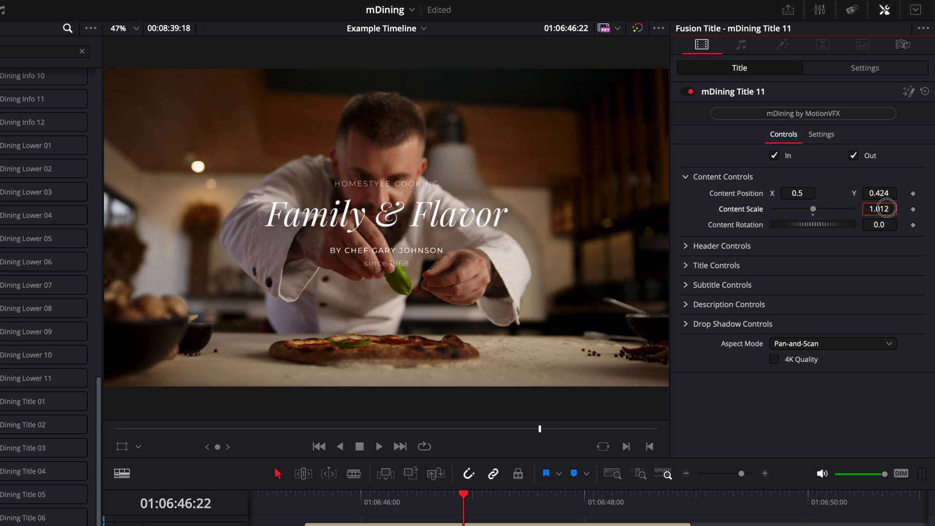
pyautogui.hotkey('ctrl', 'z')
pyautogui.hotkey('ctrl', 'z')
pyautogui.hotkey('ctrl', 'z')
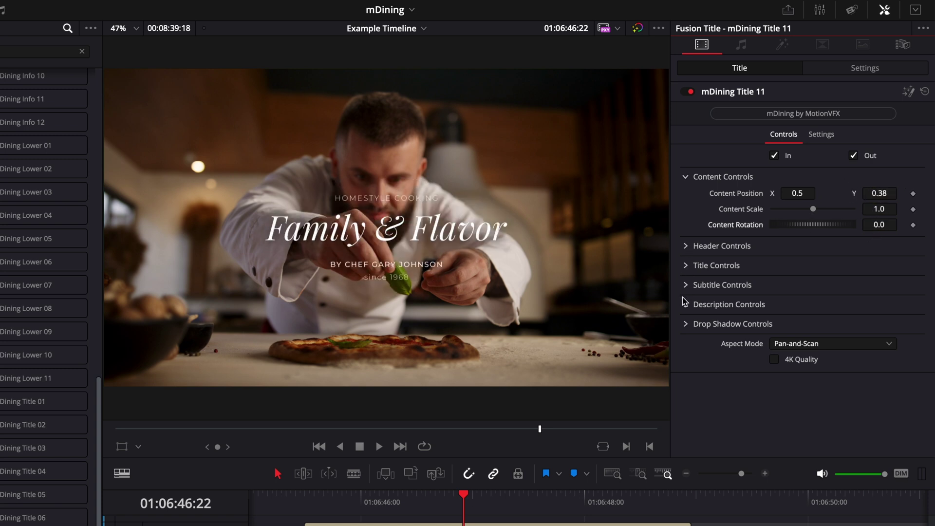
# Step: Go through the title's text controls, test its drop shadow off and on, and adjust the Shadow Strength
pyautogui.click(686, 247)
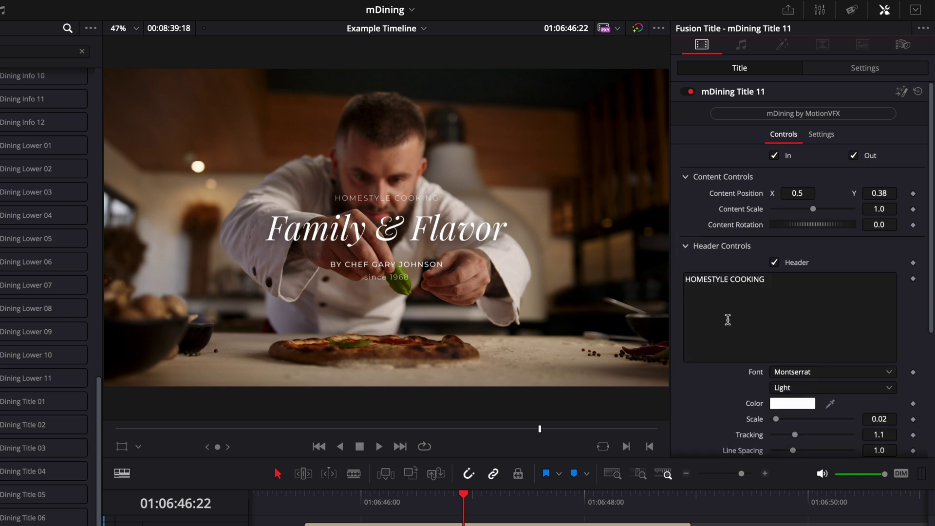
pyautogui.scroll(-10, 728, 319)
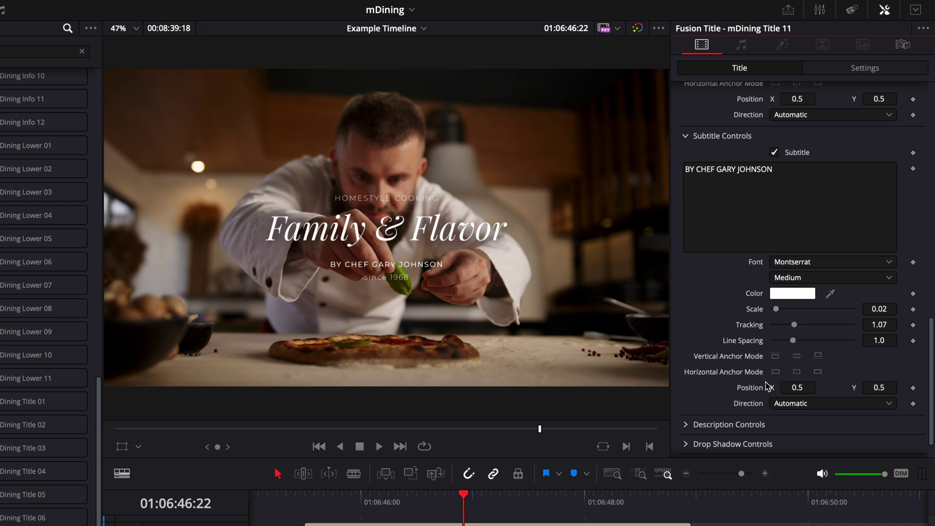
pyautogui.scroll(-5, 766, 382)
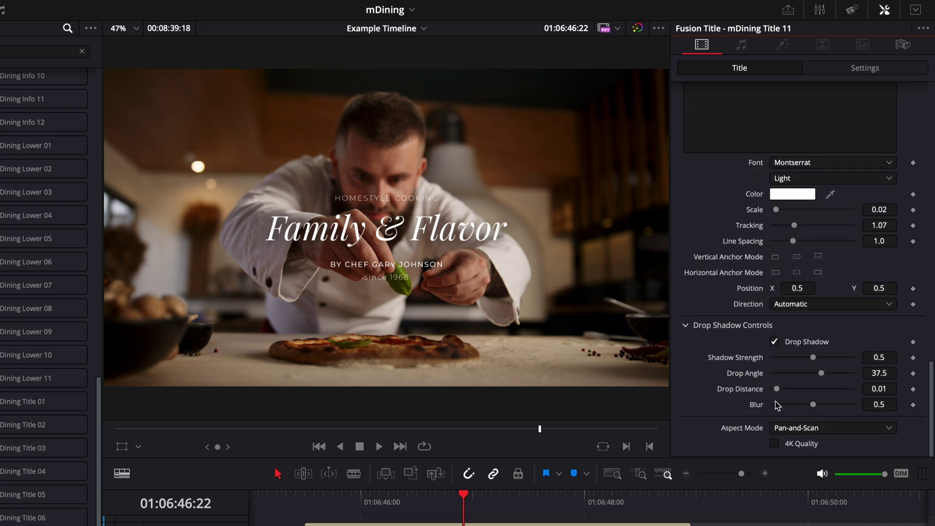
pyautogui.click(783, 344)
pyautogui.click(783, 344)
pyautogui.moveTo(817, 361)
pyautogui.mouseDown()
pyautogui.moveTo(825, 359)
pyautogui.moveTo(773, 359)
pyautogui.moveTo(810, 359)
pyautogui.mouseUp()
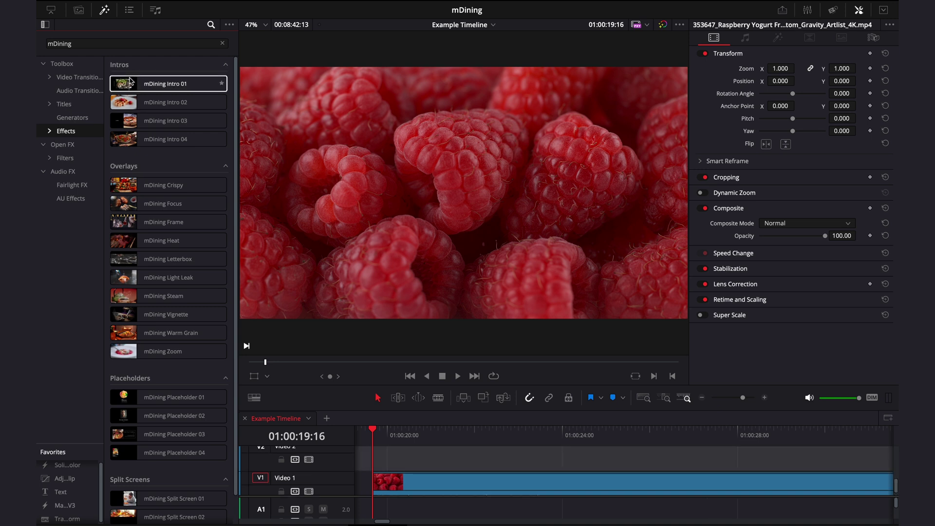
# Step: Try applying mDining Intro 01 directly to the single raspberry clip, and remove the effect again
pyautogui.moveTo(167, 84)
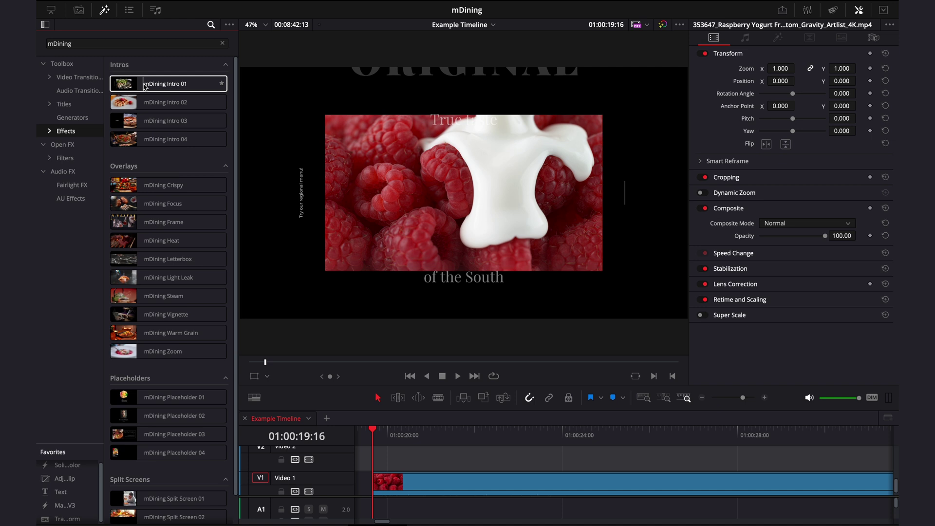
pyautogui.rightClick(431, 478)
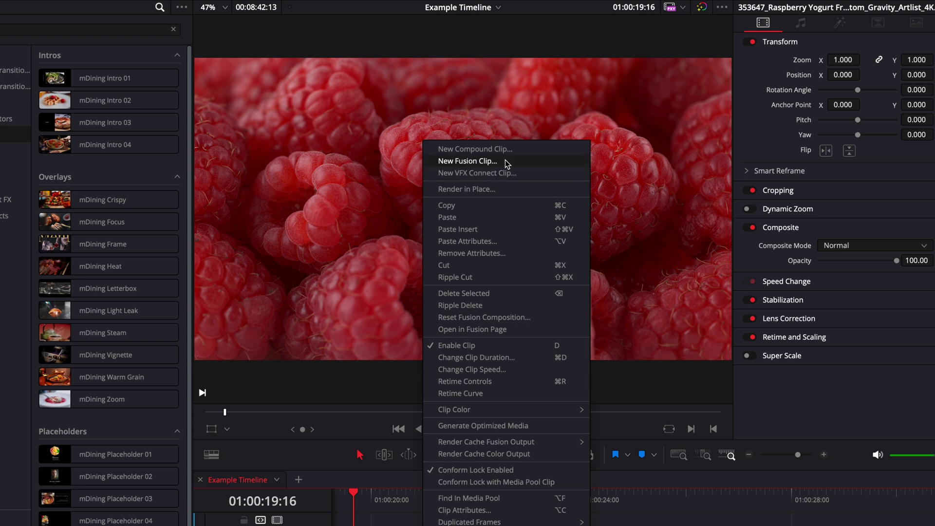
pyautogui.press('Escape')
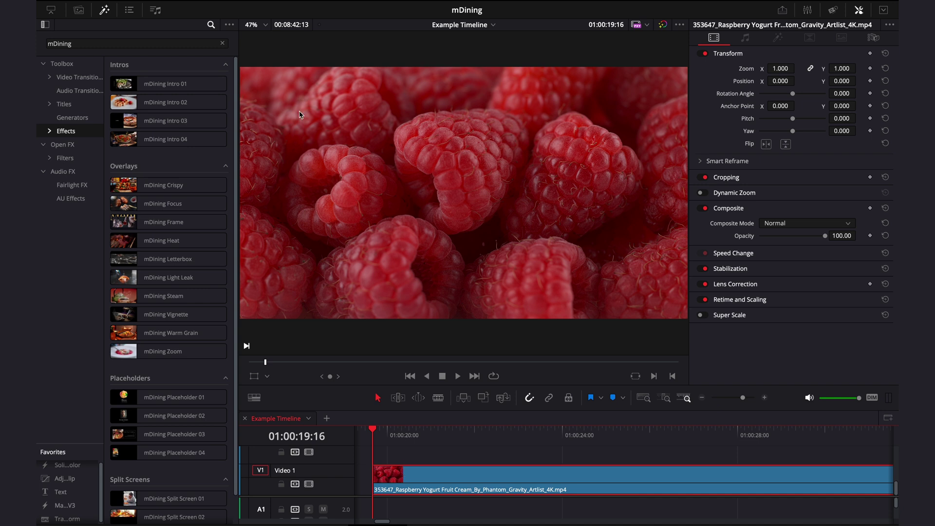
pyautogui.moveTo(166, 86)
pyautogui.moveTo(167, 86); pyautogui.dragTo(409, 475)
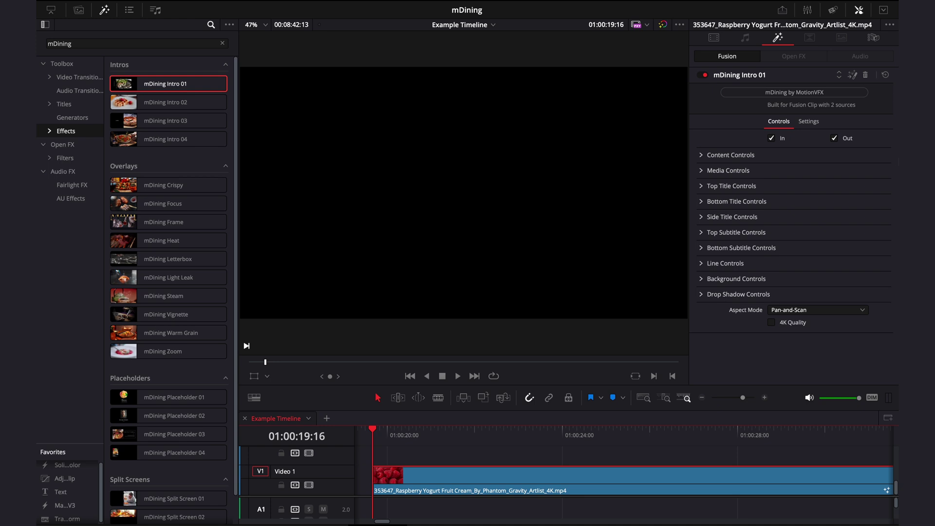
pyautogui.click(867, 76)
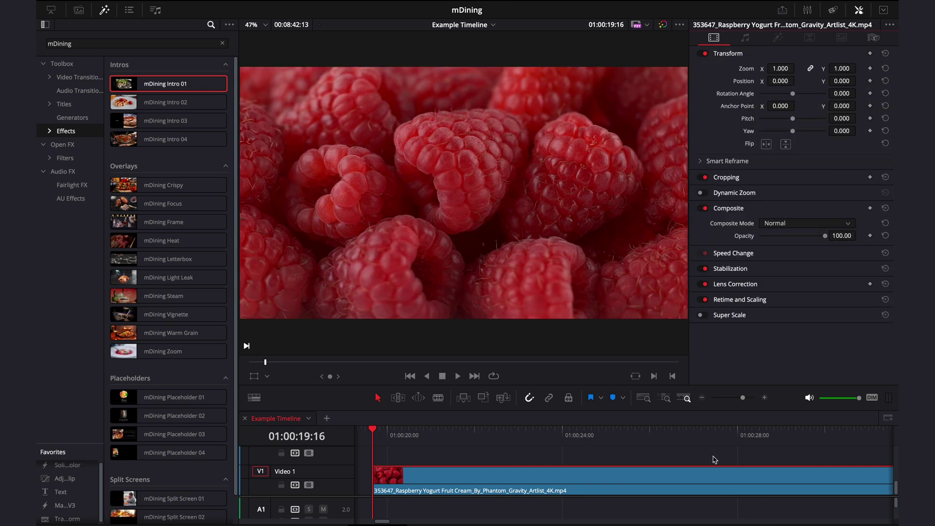
# Step: Combine the stacked strawberry and raspberry clips at the playhead into a new Fusion clip
pyautogui.press('F12')
pyautogui.click(404, 510)
pyautogui.moveTo(405, 511); pyautogui.dragTo(446, 472)
pyautogui.rightClick(431, 479)
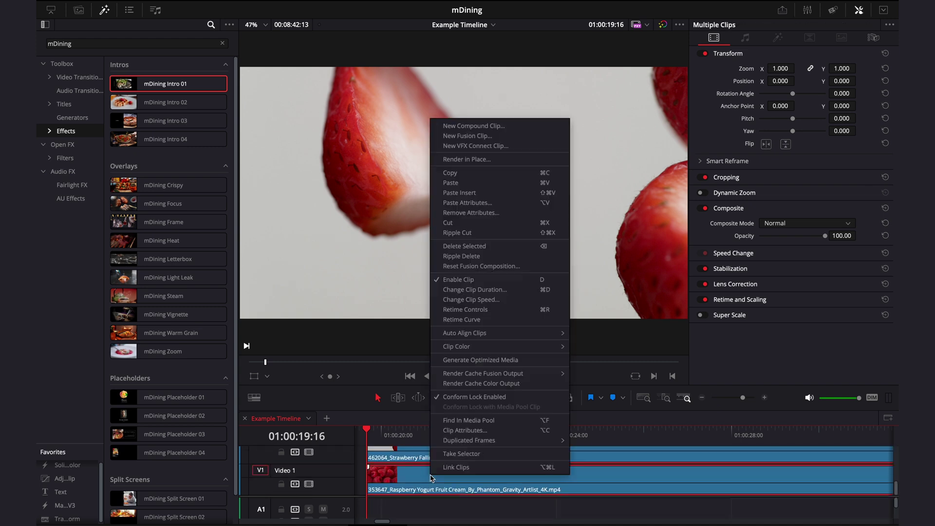
pyautogui.click(479, 137)
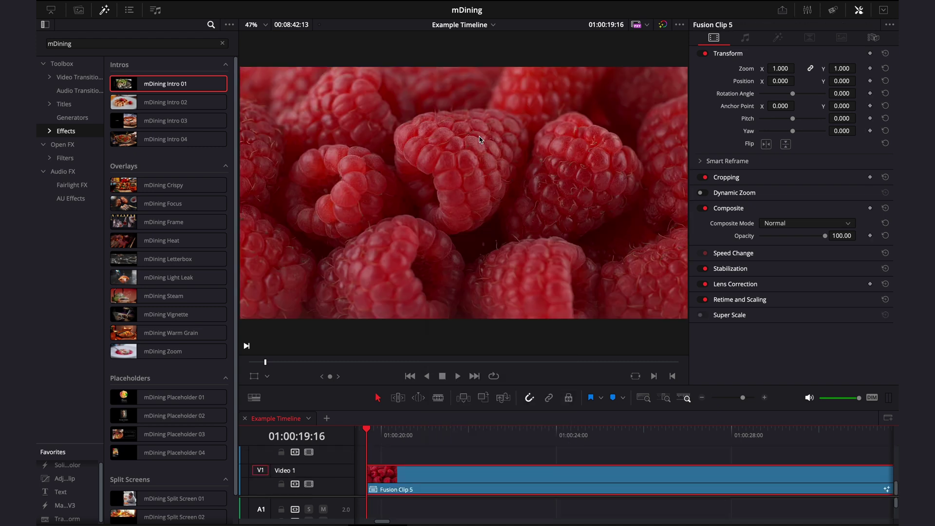
# Step: Apply mDining Intro 01 to the Fusion clip with 4K Quality enabled, and change its top title text to "Fresh fruit"
pyautogui.moveTo(145, 86); pyautogui.dragTo(424, 480)
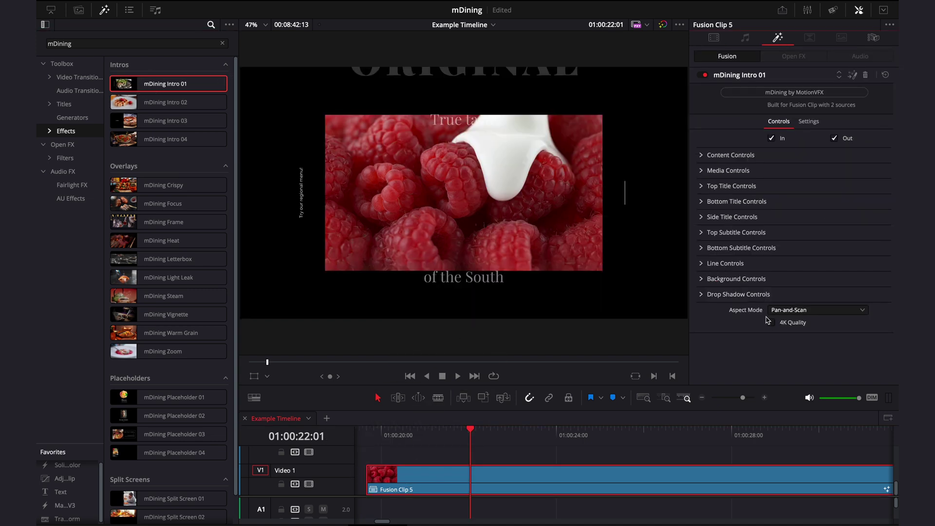
pyautogui.click(771, 323)
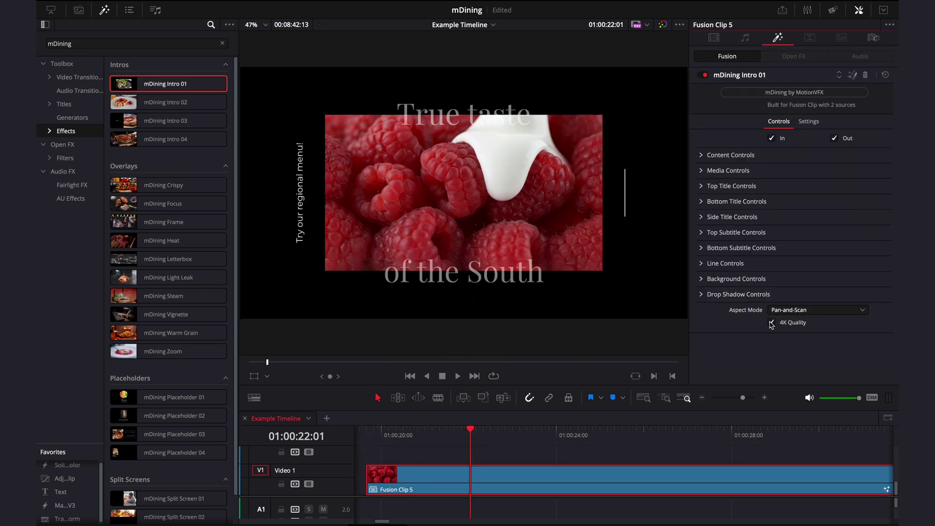
pyautogui.click(702, 187)
pyautogui.tripleClick(734, 212)
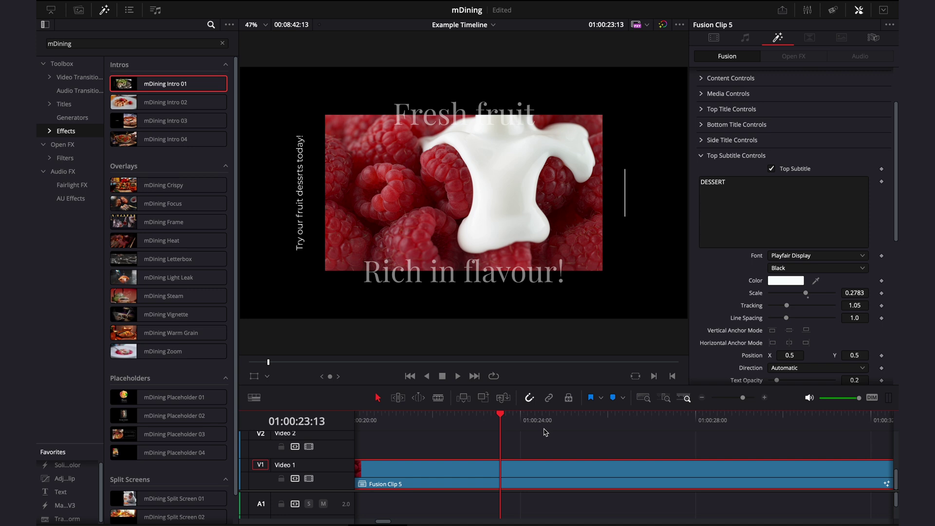
# Step: Open the Fusion clip in its own timeline and swap the strawberry and raspberry clips between Video 2 and Video 1
pyautogui.rightClick(548, 473)
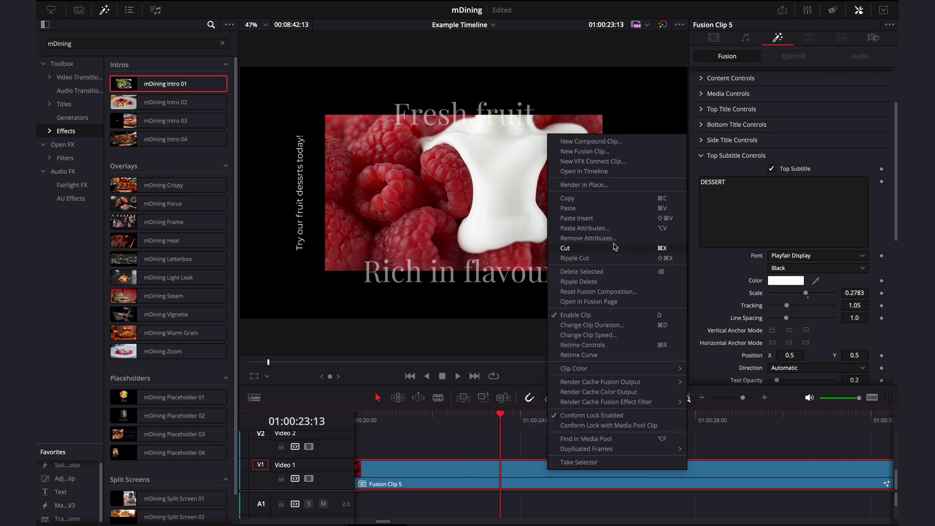
pyautogui.click(593, 175)
pyautogui.click(384, 444)
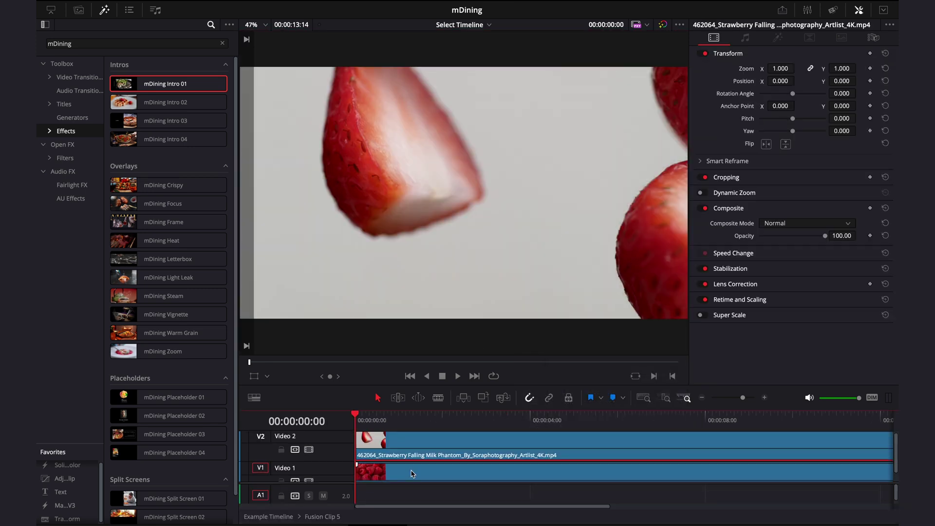
pyautogui.scroll(-5, 414, 472)
pyautogui.moveTo(388, 454); pyautogui.dragTo(472, 458)
pyautogui.moveTo(385, 472); pyautogui.dragTo(385, 443)
pyautogui.moveTo(465, 446); pyautogui.dragTo(385, 467)
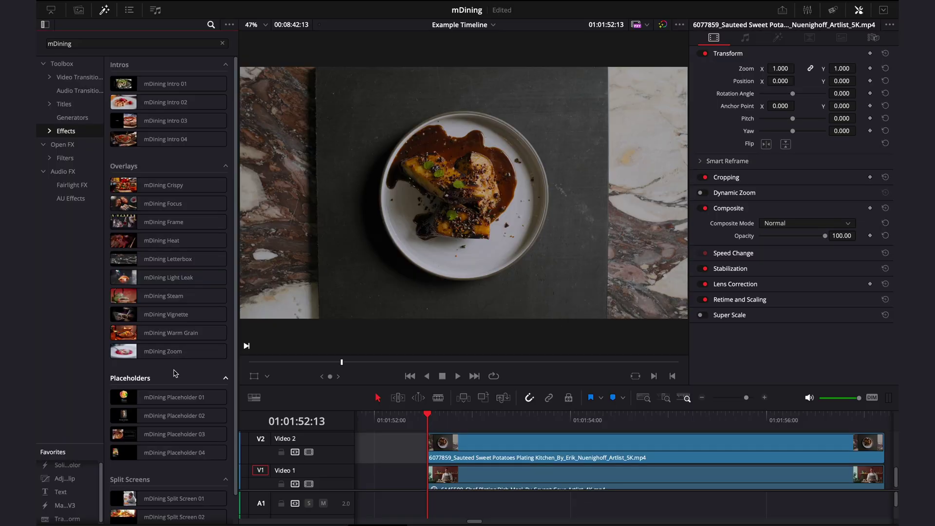
# Step: Combine the pasta garnishing and gourmet bowl clips into a Fusion clip and apply mDining Split Screen 01 to it
pyautogui.moveTo(158, 400)
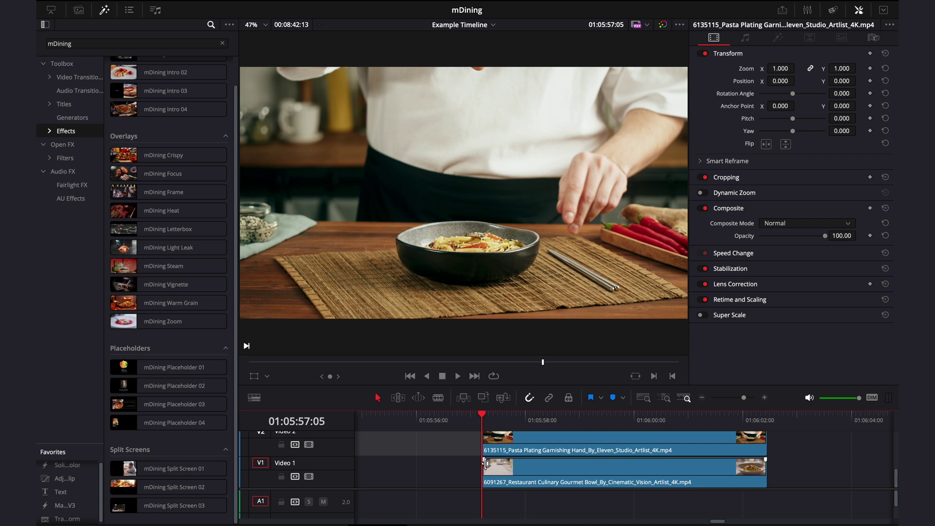
pyautogui.moveTo(470, 452); pyautogui.dragTo(492, 469)
pyautogui.rightClick(494, 466)
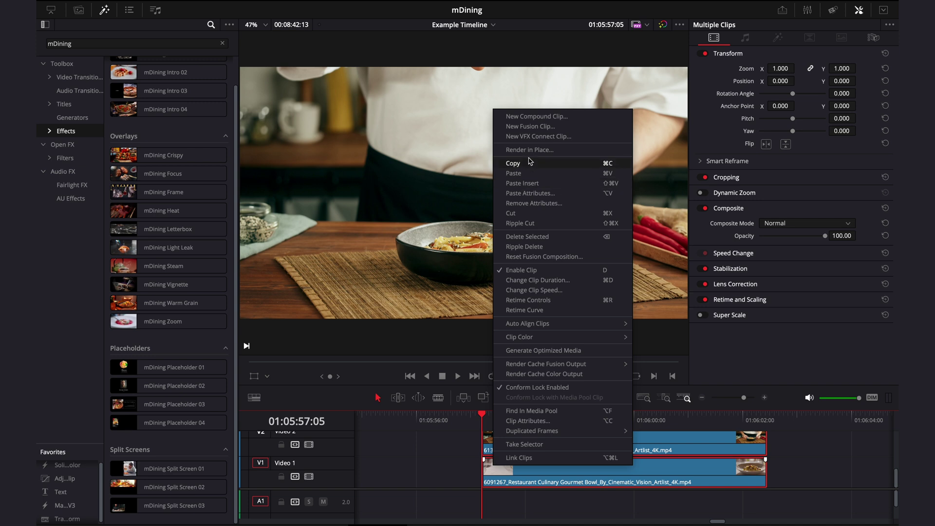
pyautogui.click(525, 126)
pyautogui.moveTo(161, 469); pyautogui.dragTo(487, 465)
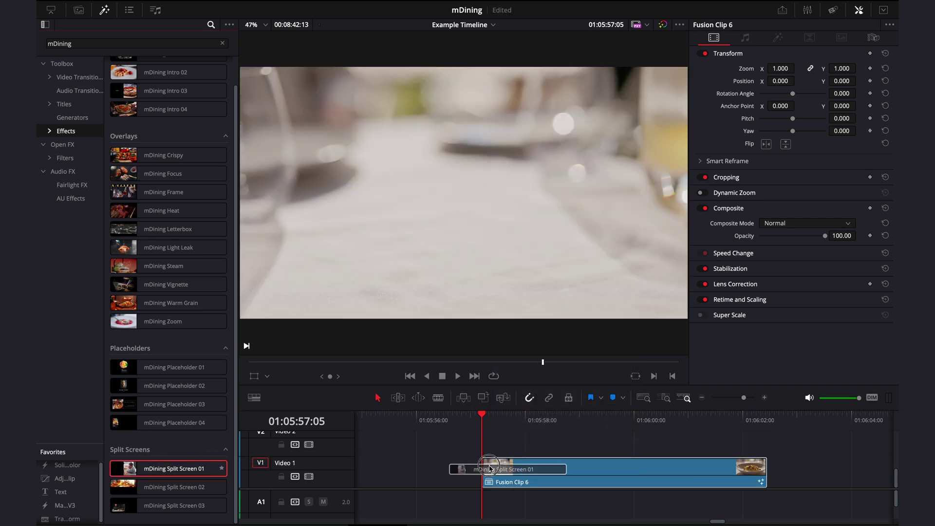
pyautogui.click(787, 215)
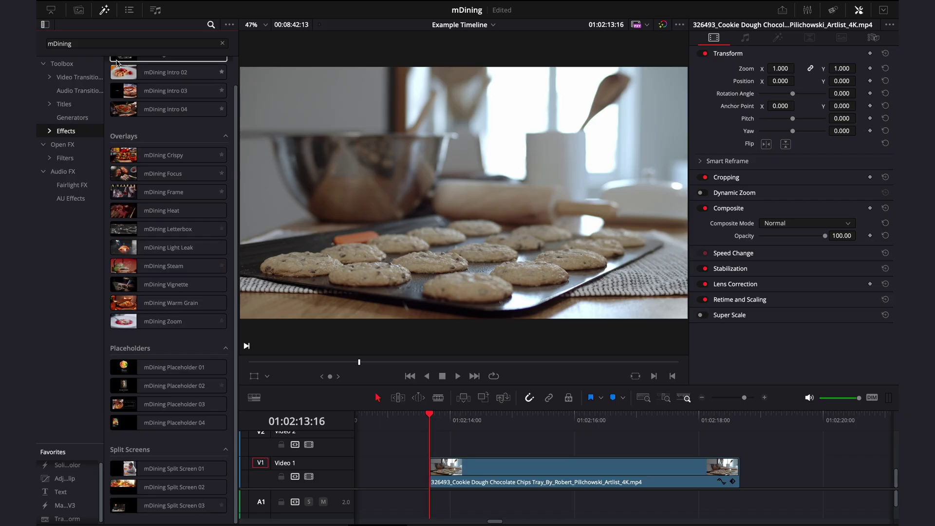
# Step: Browse the mDining titles and place an mDining Info title above the cookie tray clip
pyautogui.click(74, 104)
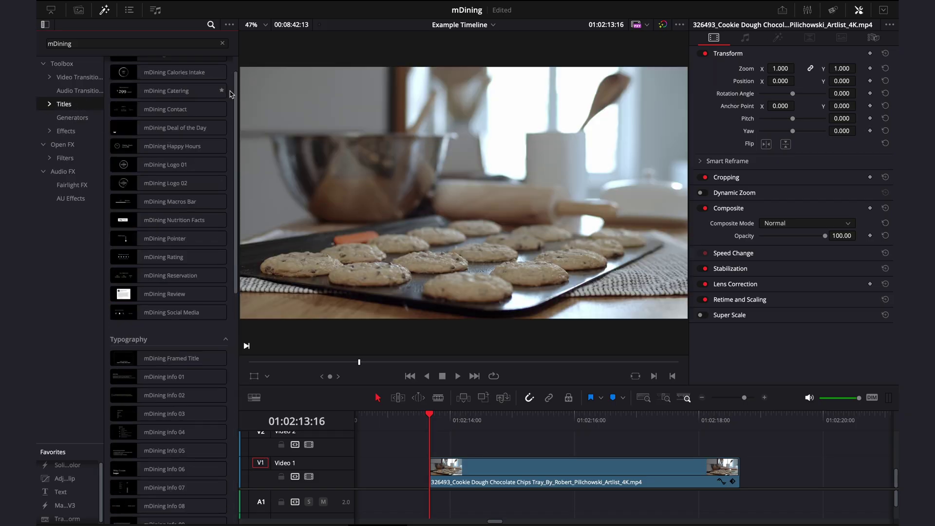
pyautogui.moveTo(233, 141); pyautogui.dragTo(237, 105)
pyautogui.scroll(-5, 185, 343)
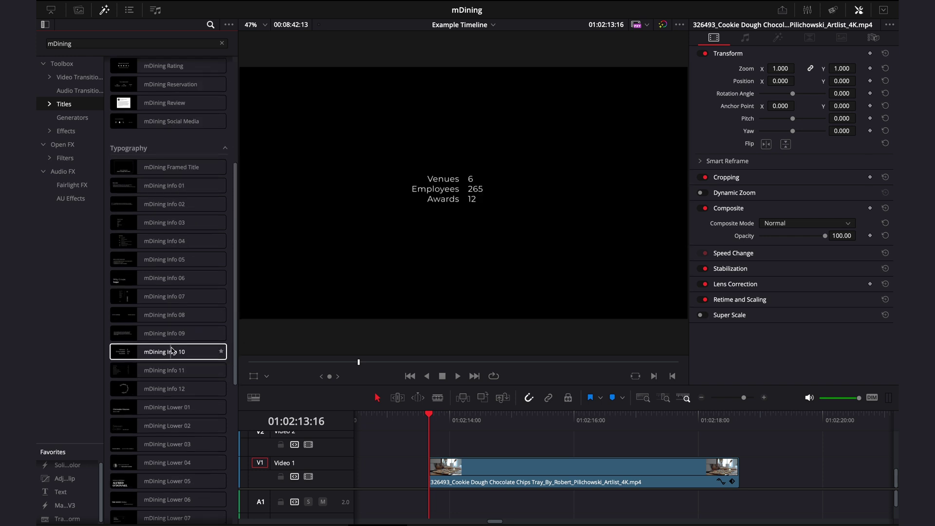
pyautogui.moveTo(164, 240); pyautogui.dragTo(539, 420)
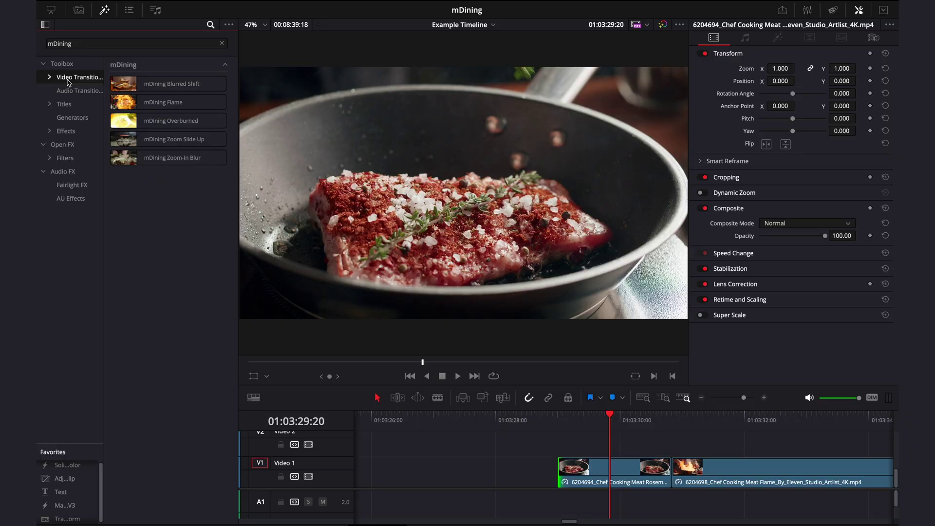
# Step: Add the mDining Overburned transition between the seasoned meat and flame clips with a duration of 1.3 seconds (30 frames)
pyautogui.moveTo(171, 120); pyautogui.dragTo(666, 466)
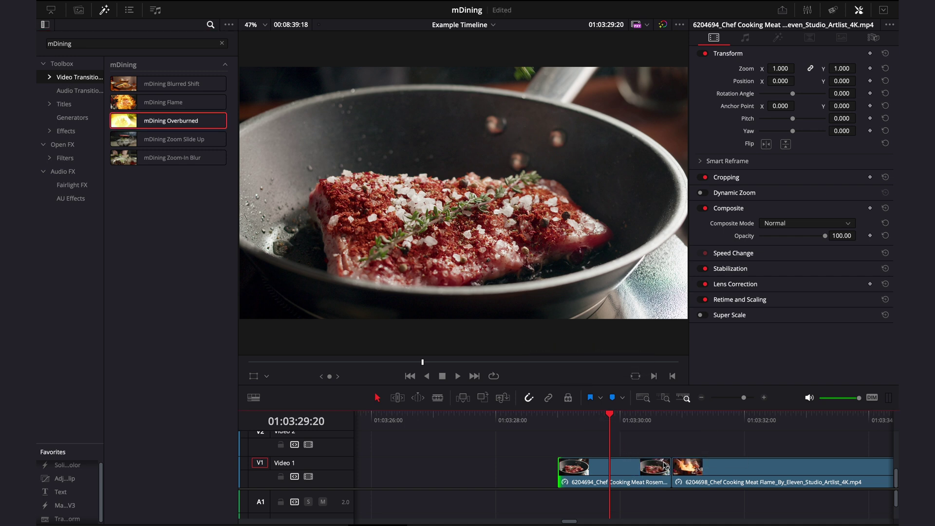
pyautogui.click(640, 469)
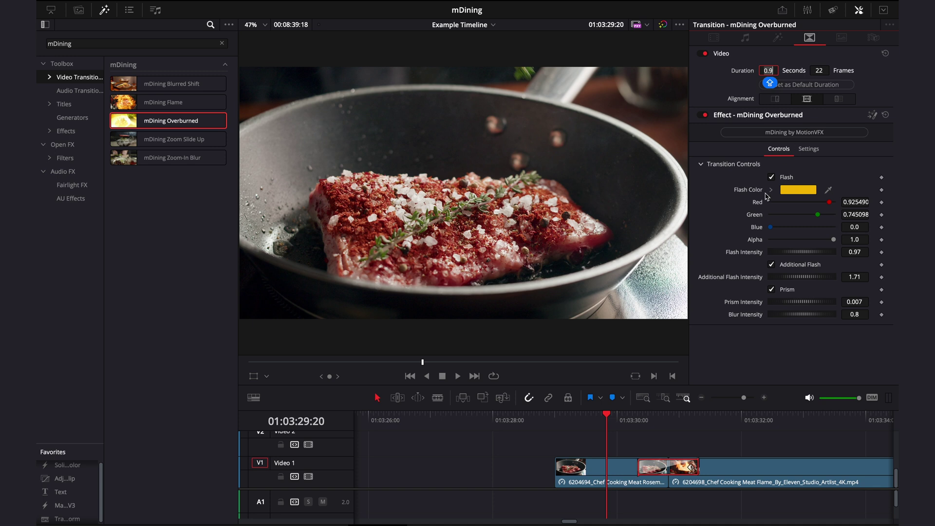
pyautogui.click(712, 445)
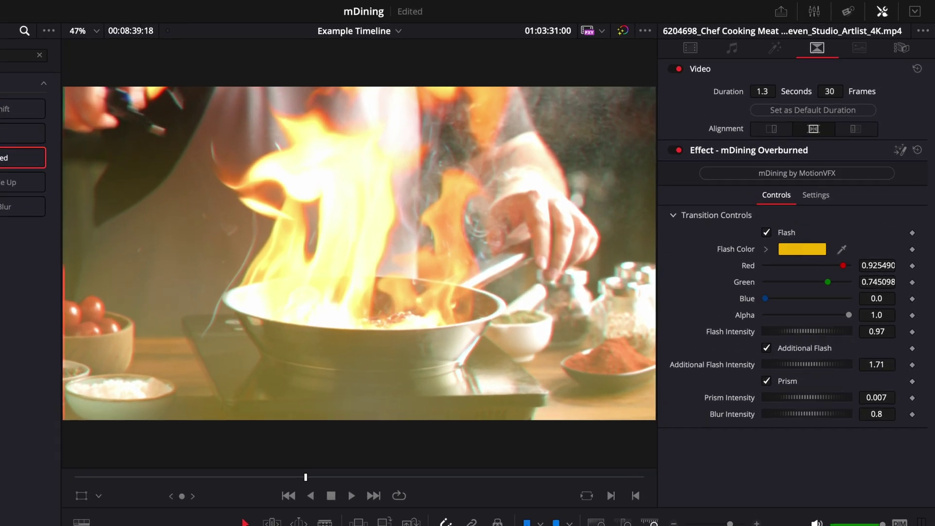
# Step: Shift the Overburned transition's Flash Color toward orange on the color wheel
pyautogui.press('Left')
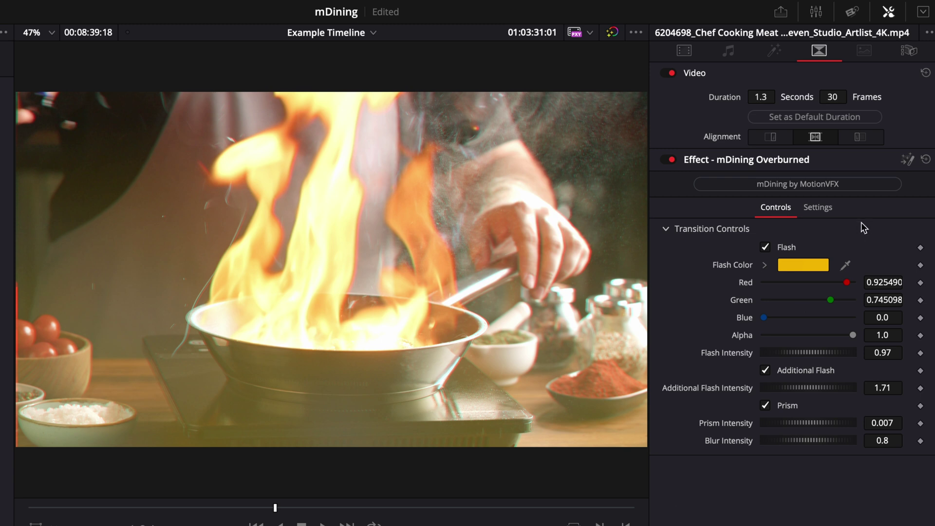
pyautogui.click(811, 266)
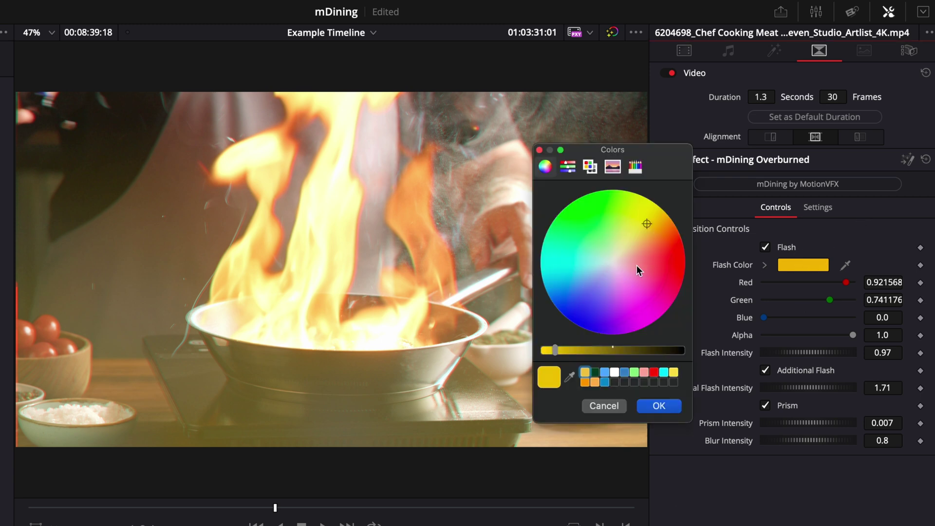
pyautogui.moveTo(663, 229); pyautogui.dragTo(672, 236)
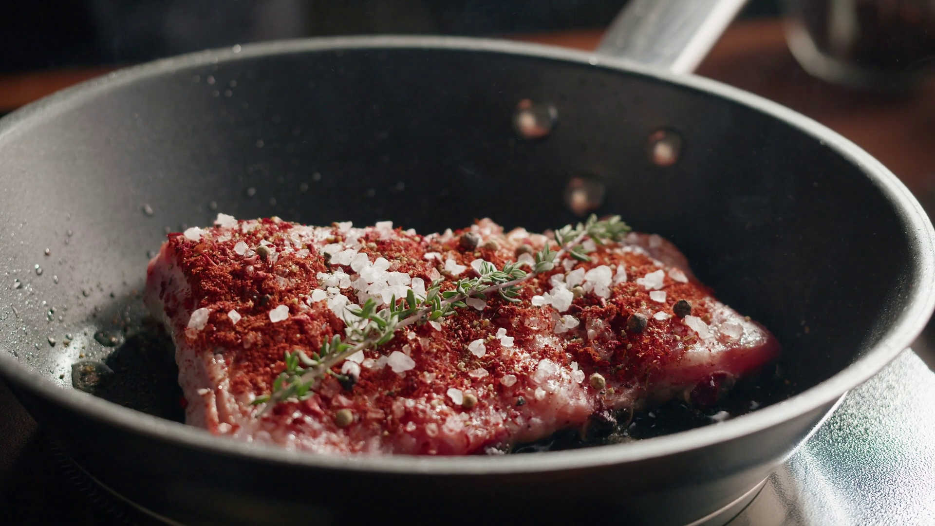